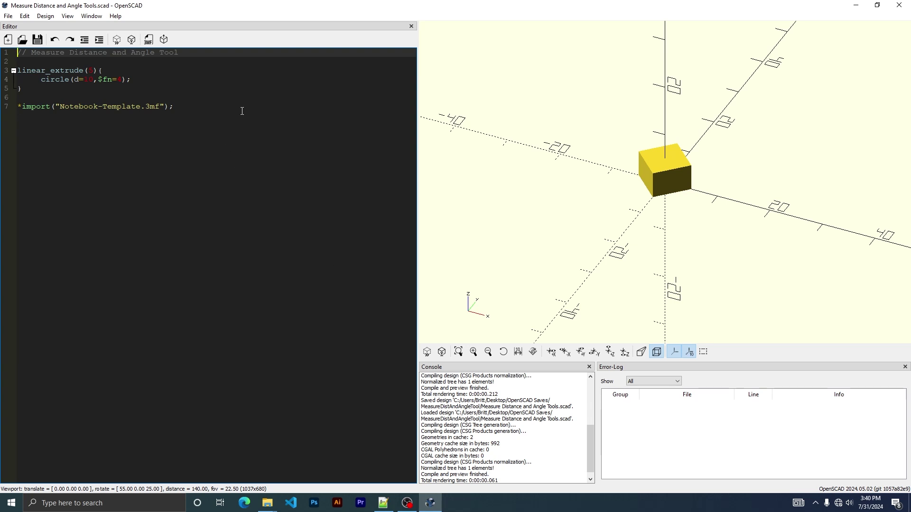
# Check the installed OpenSCAD version in the program's About information, moving the dialog aside before closing it
pyautogui.click(114, 16)
pyautogui.click(130, 27)
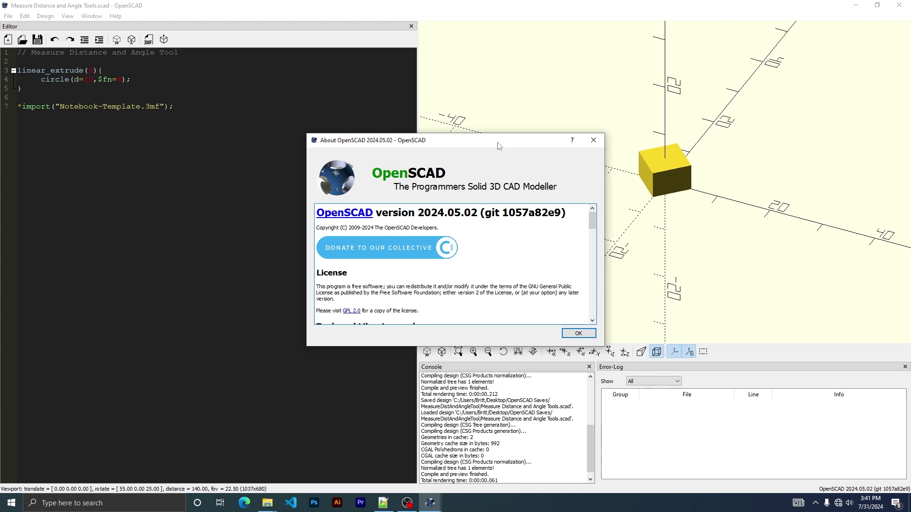
pyautogui.moveTo(499, 145); pyautogui.dragTo(475, 120)
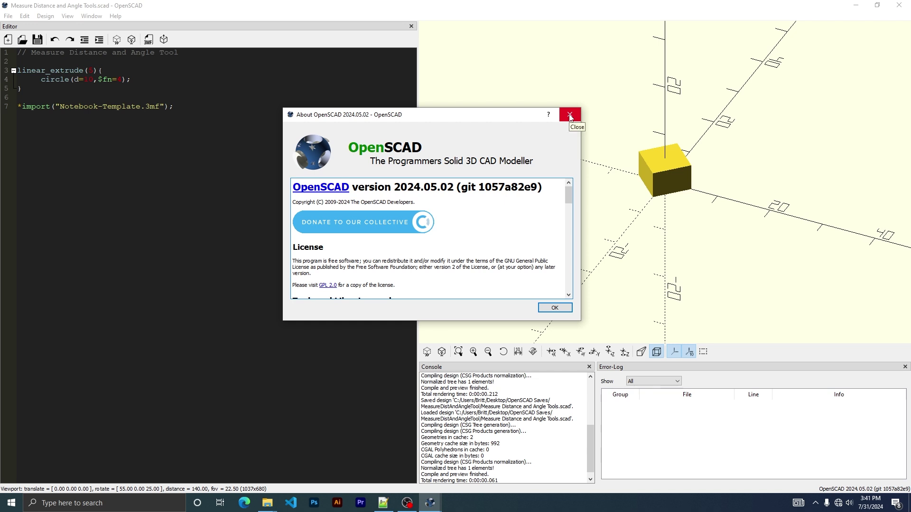
pyautogui.click(570, 116)
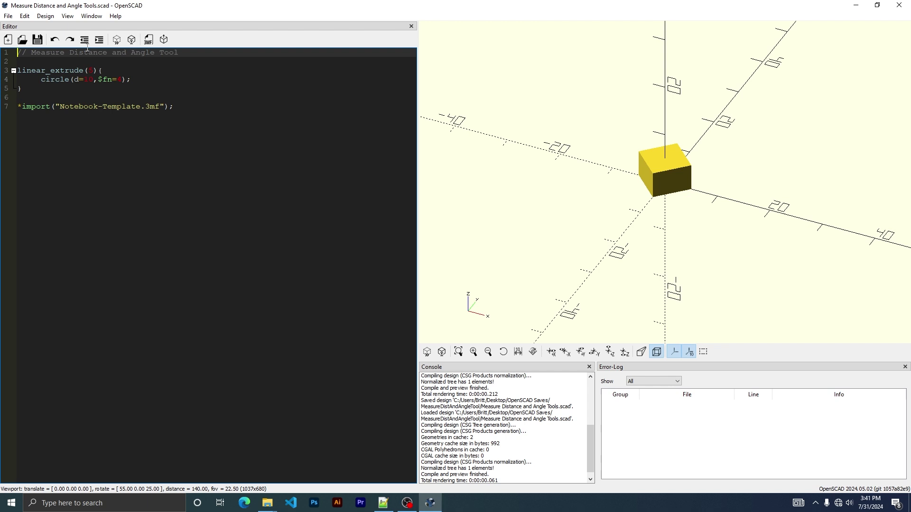
# Check the Measure Distance and Measure Angle commands, and render the extruded block
pyautogui.click(46, 16)
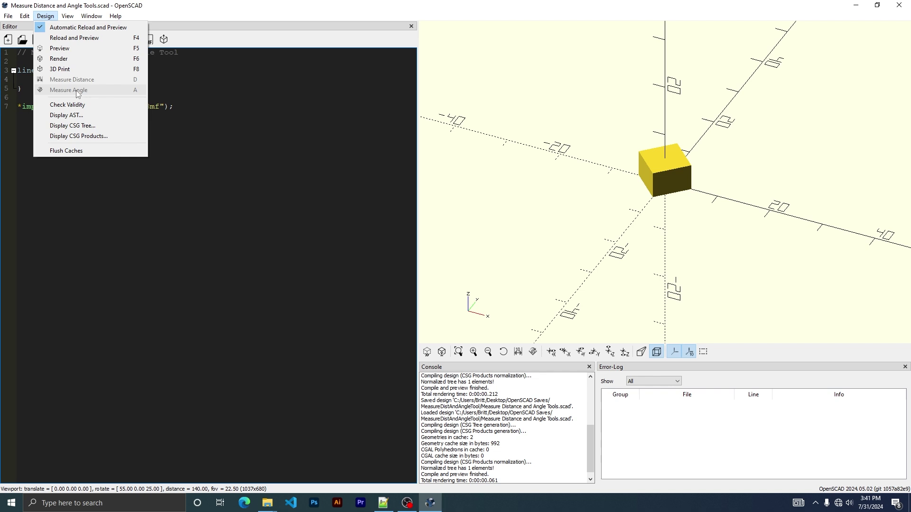
pyautogui.click(263, 212)
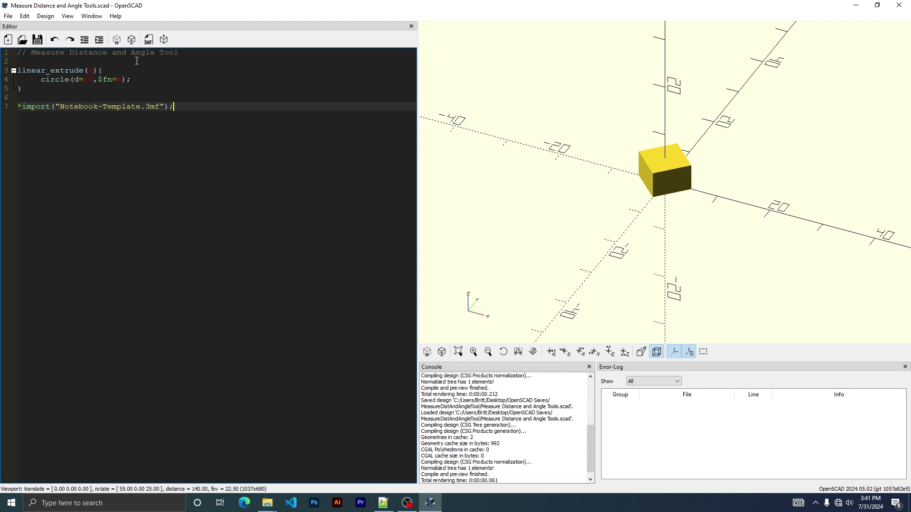
pyautogui.click(130, 42)
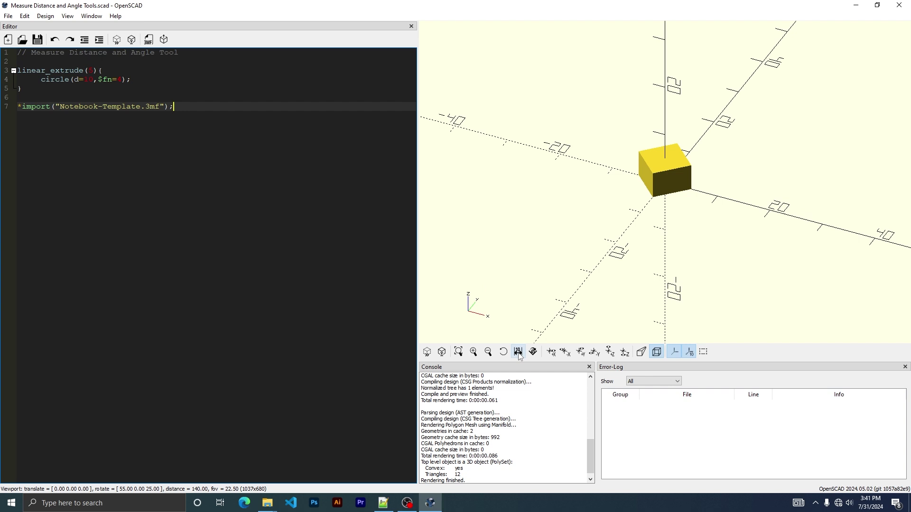
# Measure the distance between two diagonally opposite vertices on the block's top face
pyautogui.click(639, 150)
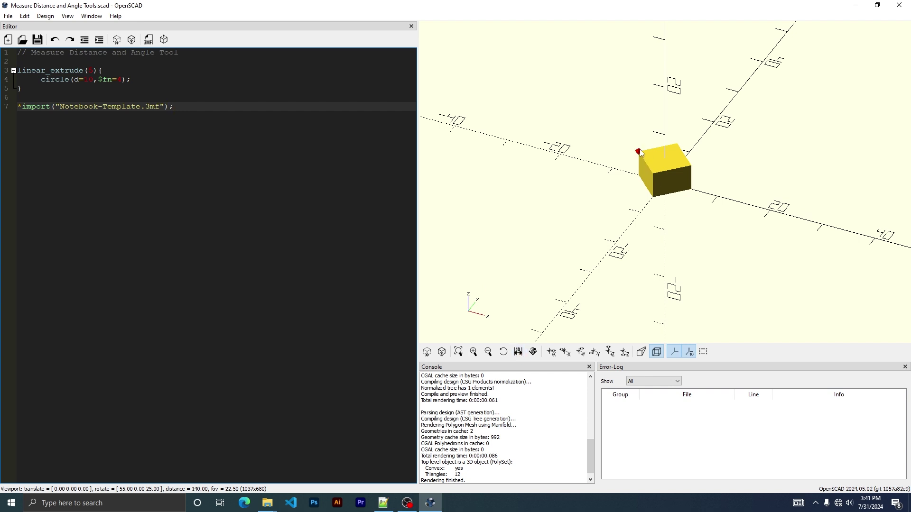
pyautogui.click(691, 166)
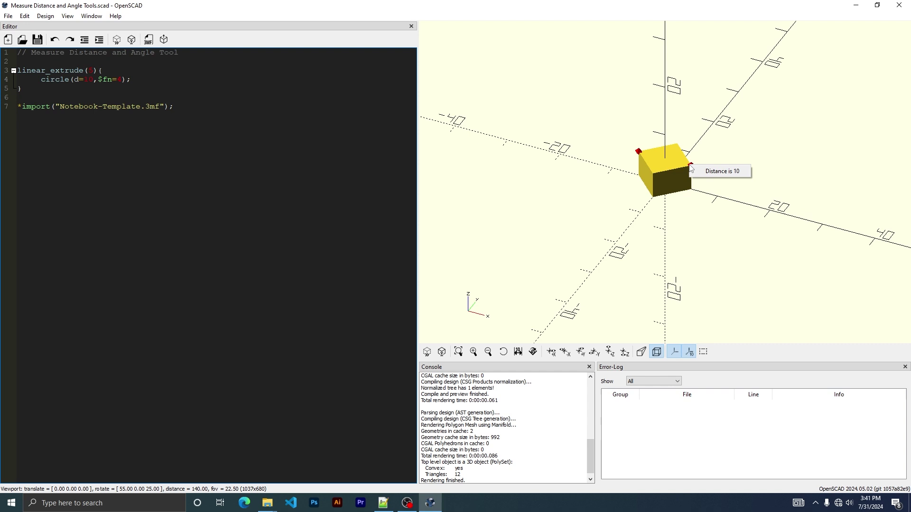
pyautogui.click(634, 227)
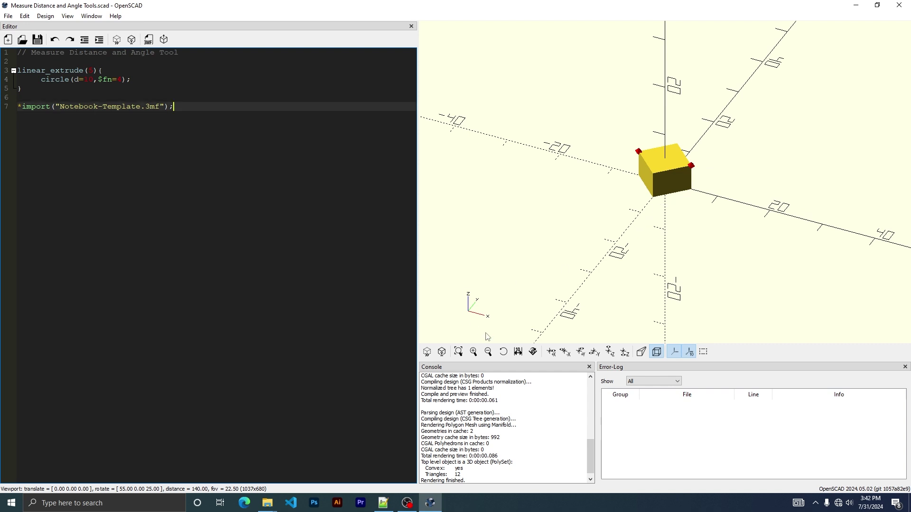
# Measure the distance between two parallel opposite edges of the block's top face
pyautogui.click(519, 352)
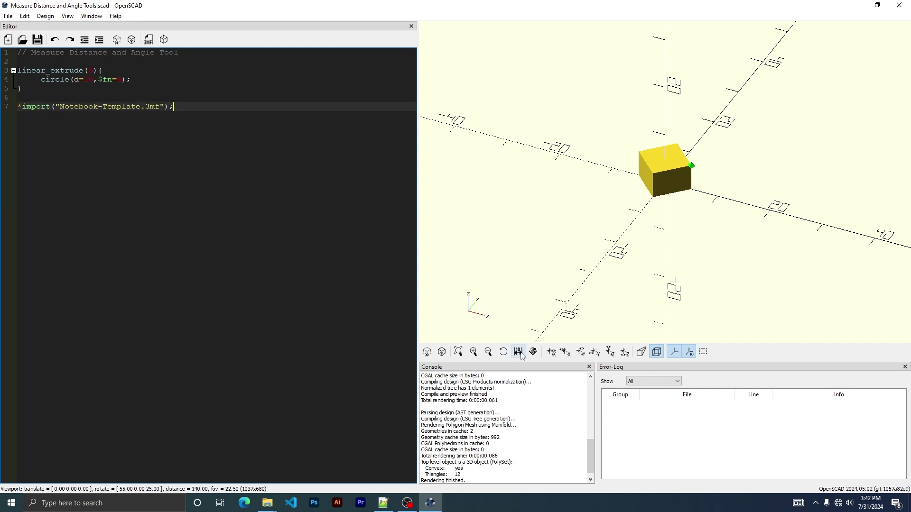
pyautogui.click(641, 158)
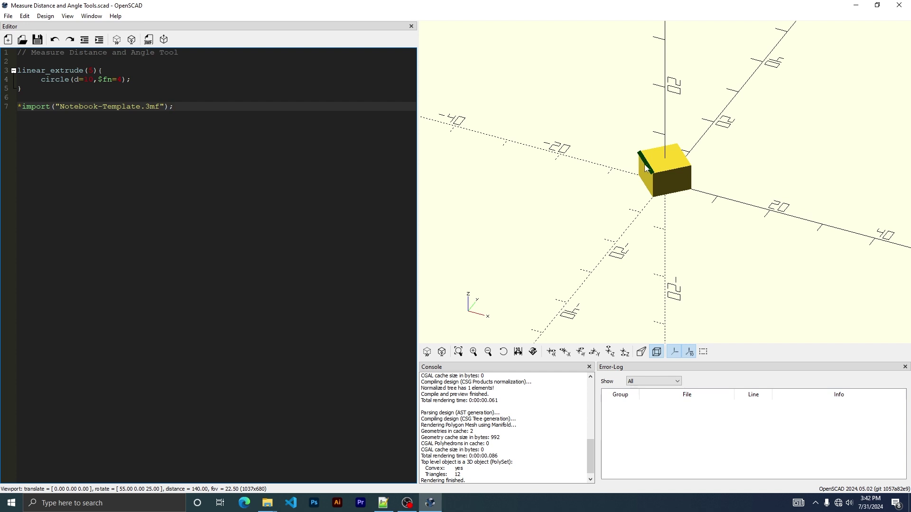
pyautogui.click(682, 152)
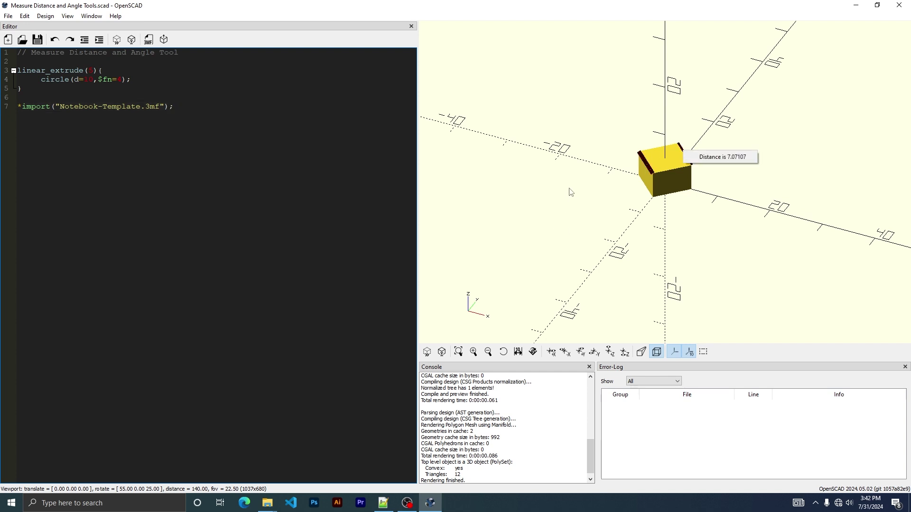
pyautogui.click(583, 164)
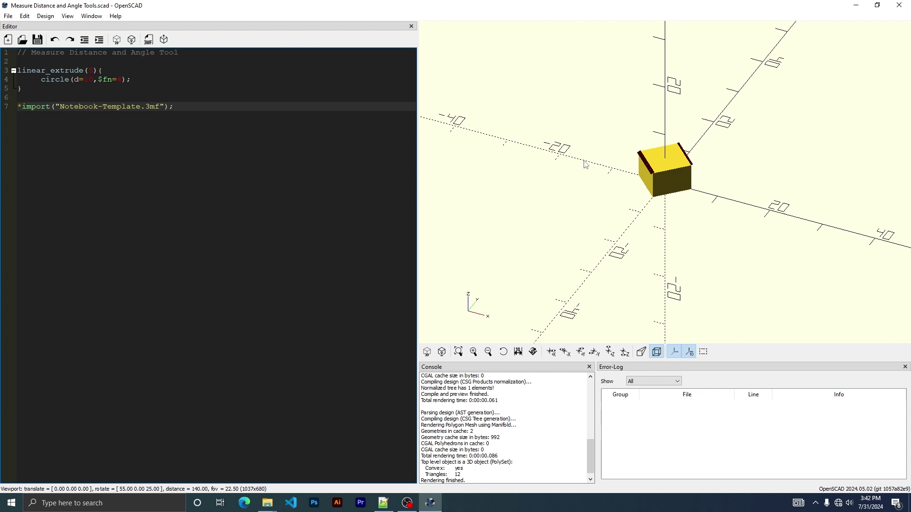
# Measure the angle at the lower front corner of the block using three vertices
pyautogui.click(536, 355)
pyautogui.click(653, 196)
pyautogui.click(691, 189)
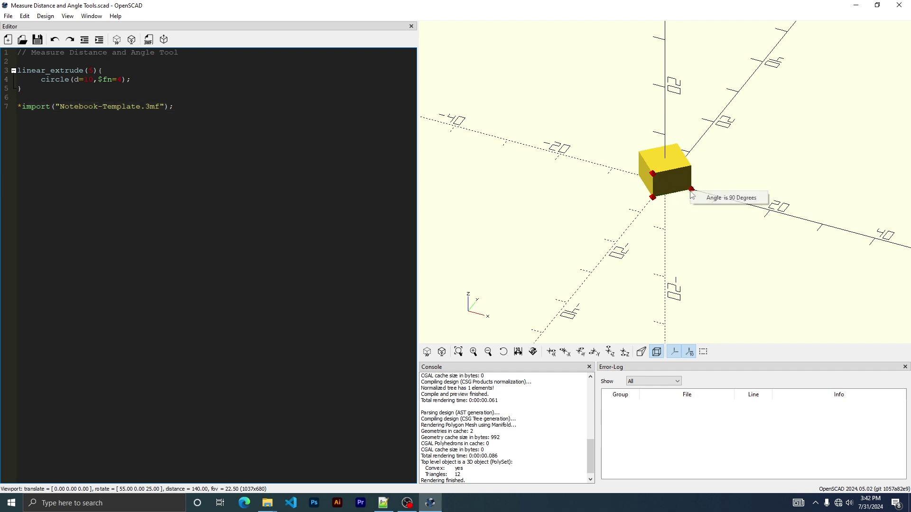
pyautogui.click(626, 222)
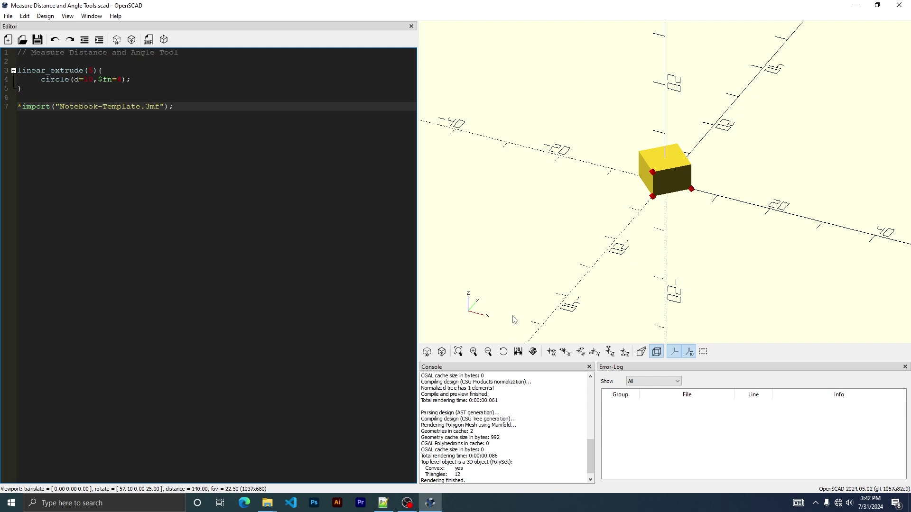
# Measure the angle between the block's front vertical edge and the adjoining bottom edge
pyautogui.click(531, 356)
pyautogui.click(532, 352)
pyautogui.click(667, 199)
pyautogui.click(608, 209)
# Disable the linear_extrude block with an asterisk and enable the Notebook-Template.3mf import, saving the file and rendering the template
pyautogui.hotkey('ctrl', 's')
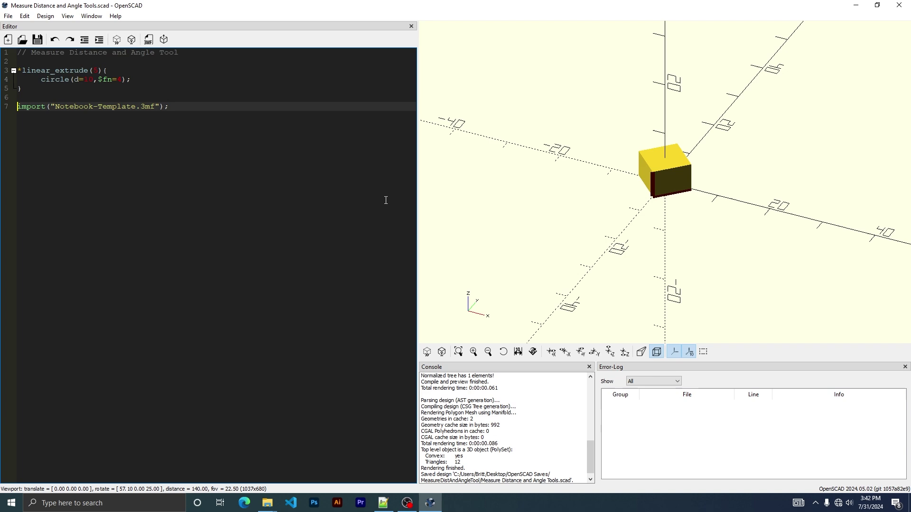
pyautogui.scroll(-5, 577, 196)
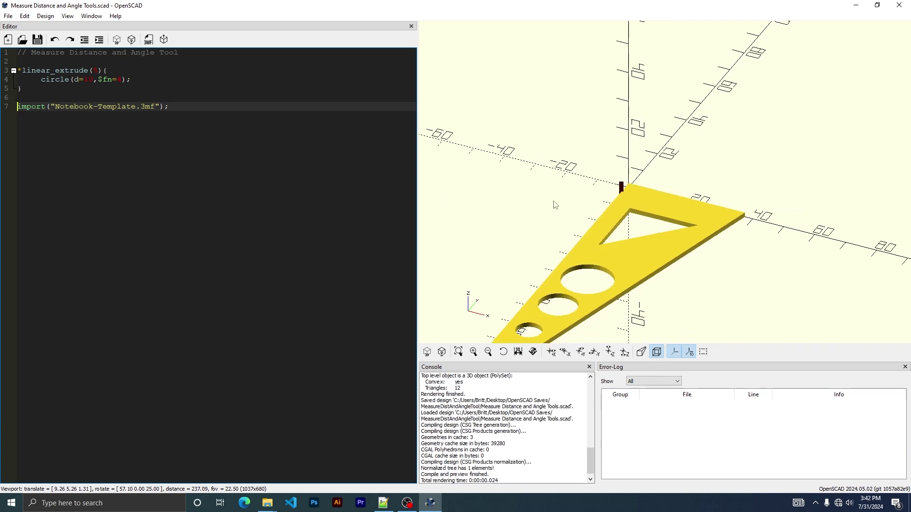
pyautogui.moveTo(537, 200); pyautogui.dragTo(588, 213)
pyautogui.scroll(3, 810, 223)
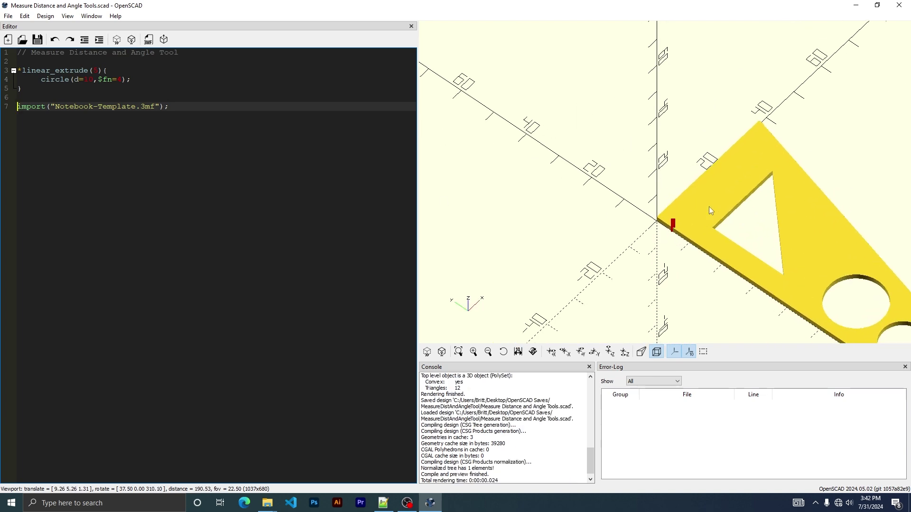
pyautogui.moveTo(790, 229); pyautogui.dragTo(707, 206, button='right')
pyautogui.scroll(-2, 631, 240)
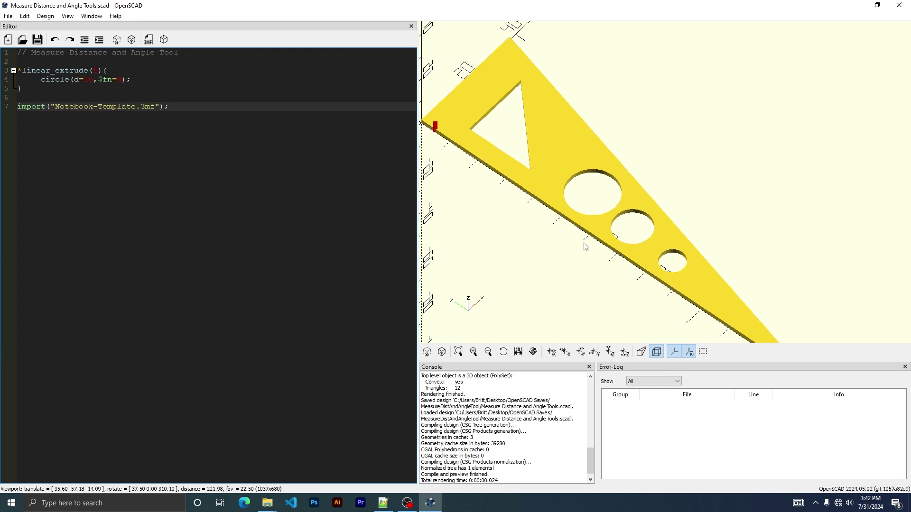
pyautogui.moveTo(538, 253); pyautogui.dragTo(559, 249)
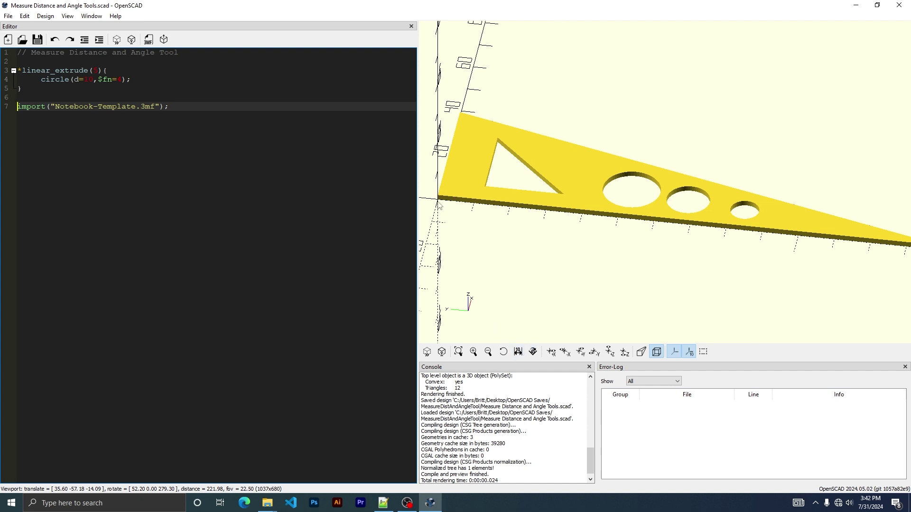
pyautogui.click(132, 40)
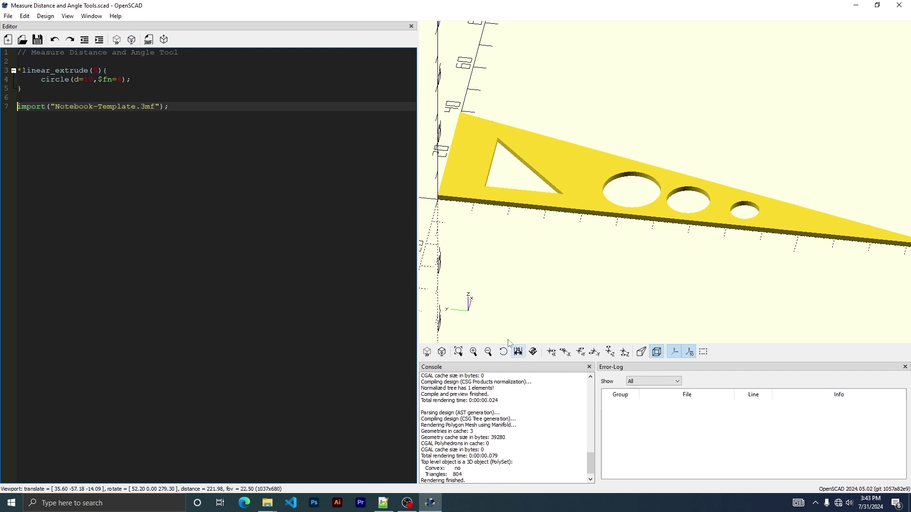
# Measure the template's thickness between the upper and lower vertices at its right-angle corner
pyautogui.moveTo(436, 203); pyautogui.dragTo(436, 192)
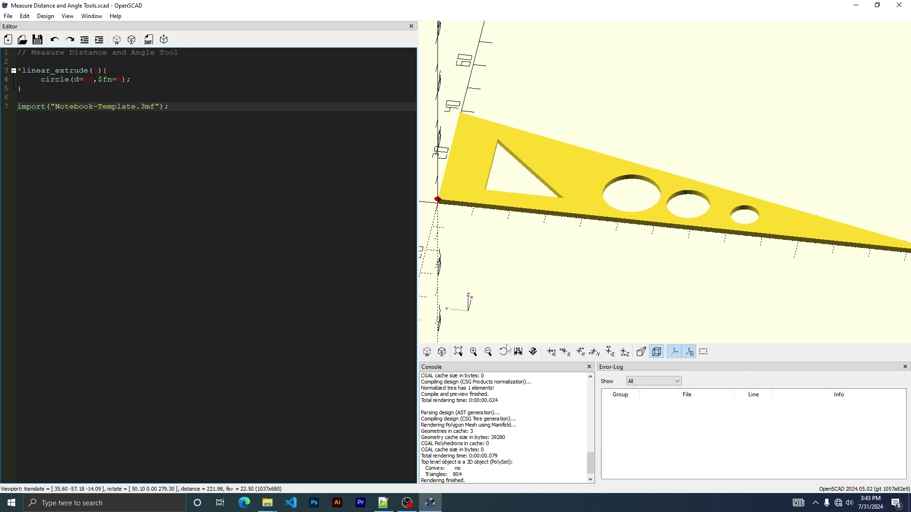
pyautogui.scroll(1, 531, 238)
pyautogui.moveTo(489, 241); pyautogui.dragTo(520, 231)
pyautogui.scroll(1, 533, 237)
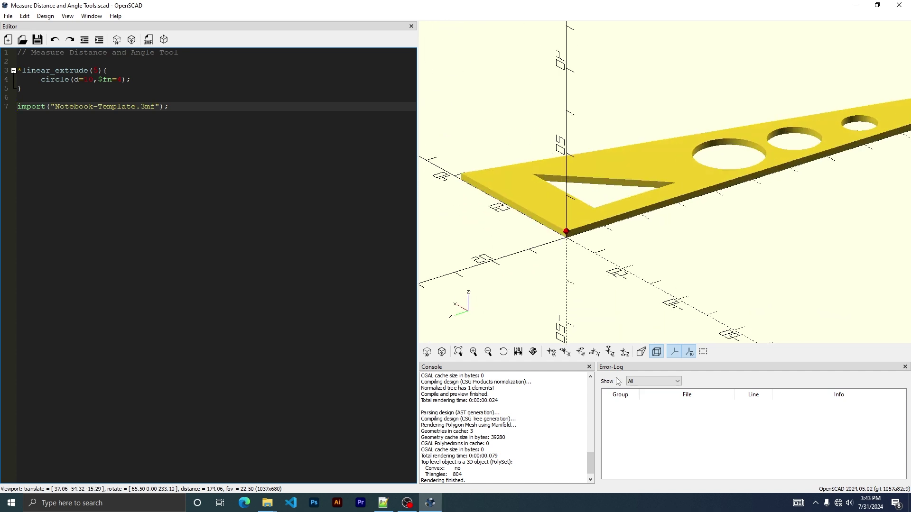
pyautogui.click(566, 232)
pyautogui.click(567, 237)
pyautogui.click(606, 281)
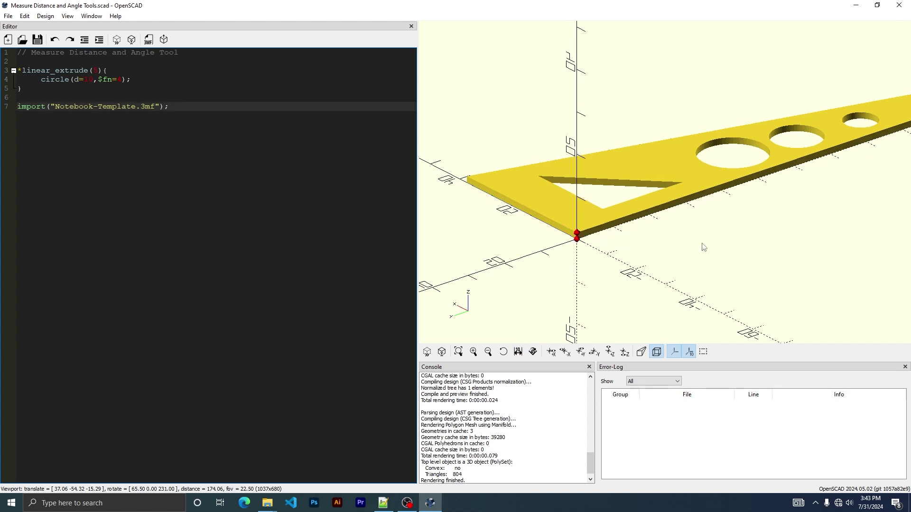
# Measure the angle at the template's outer right-angle corner using its three corner vertices
pyautogui.moveTo(701, 236); pyautogui.dragTo(656, 239)
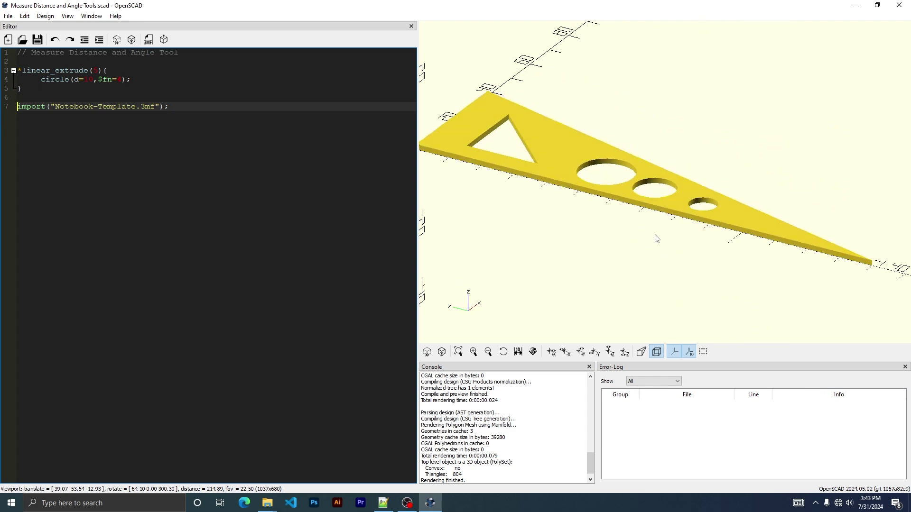
pyautogui.scroll(-1, 621, 219)
pyautogui.moveTo(528, 231); pyautogui.dragTo(562, 242)
pyautogui.scroll(-2, 597, 235)
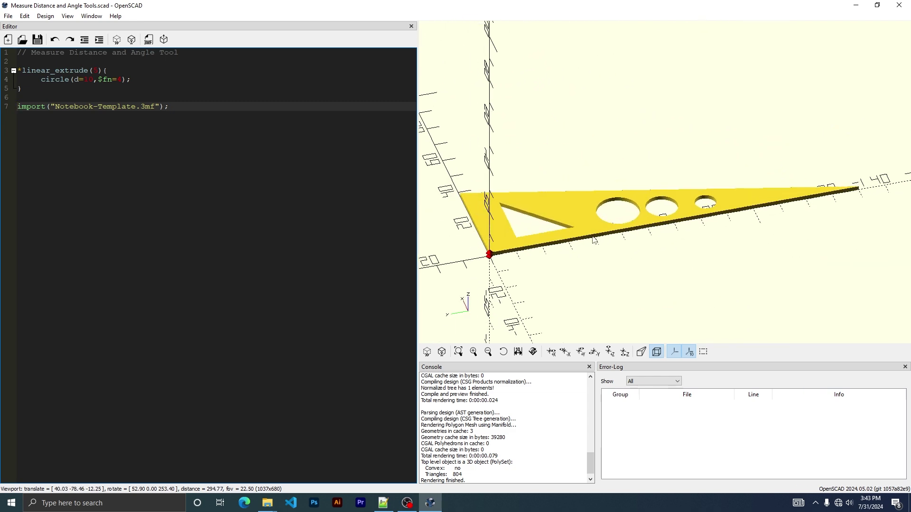
pyautogui.click(528, 353)
pyautogui.click(489, 253)
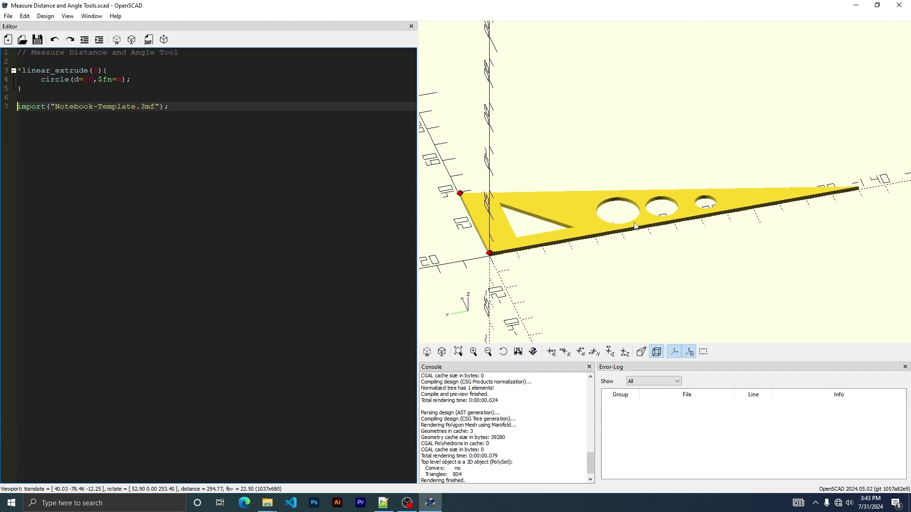
pyautogui.click(859, 188)
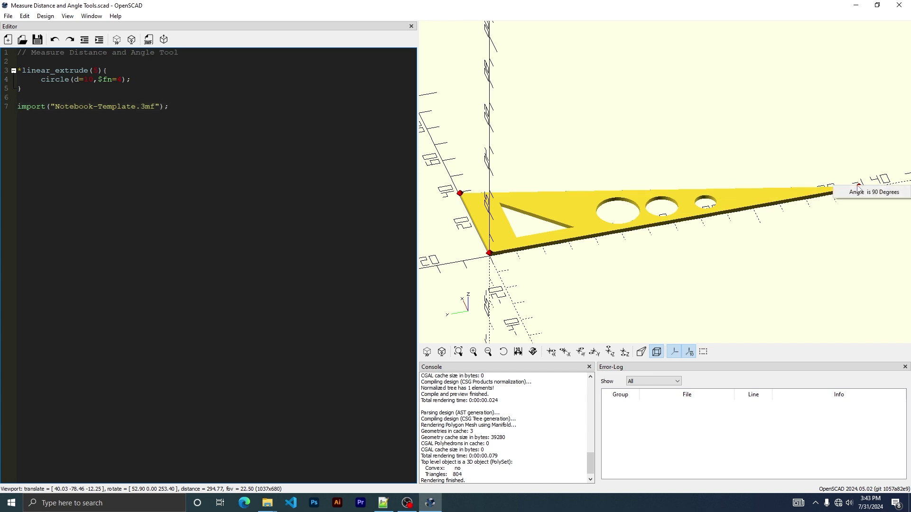
pyautogui.moveTo(730, 284); pyautogui.dragTo(701, 289)
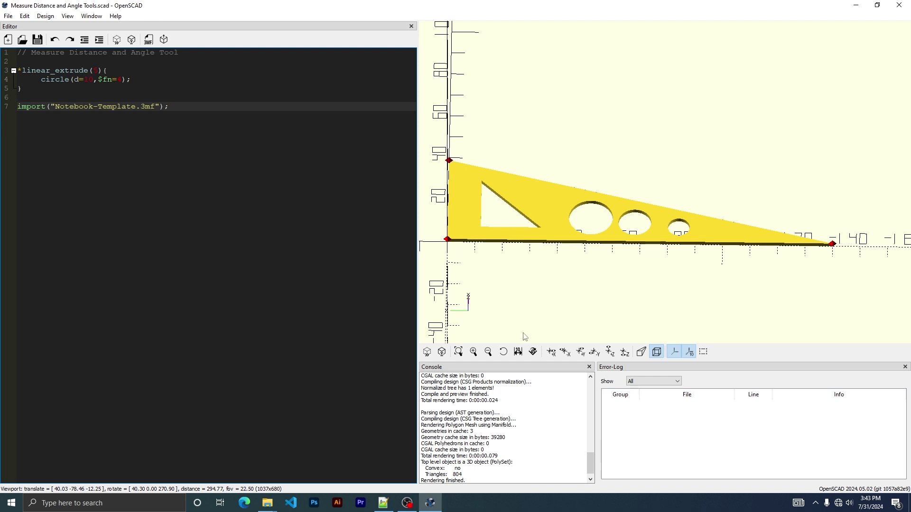
# Measure the angle at the template's narrow tip using the three outer corner vertices
pyautogui.click(535, 354)
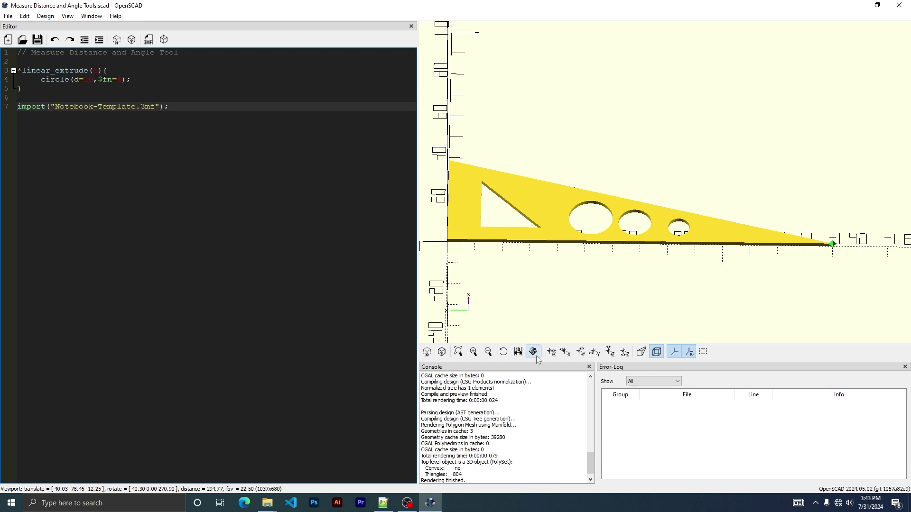
pyautogui.click(449, 239)
pyautogui.click(533, 352)
pyautogui.click(447, 240)
pyautogui.click(831, 243)
pyautogui.click(450, 163)
# Measure the angle between the template's long straight edge and its sloping outer edge
pyautogui.click(533, 351)
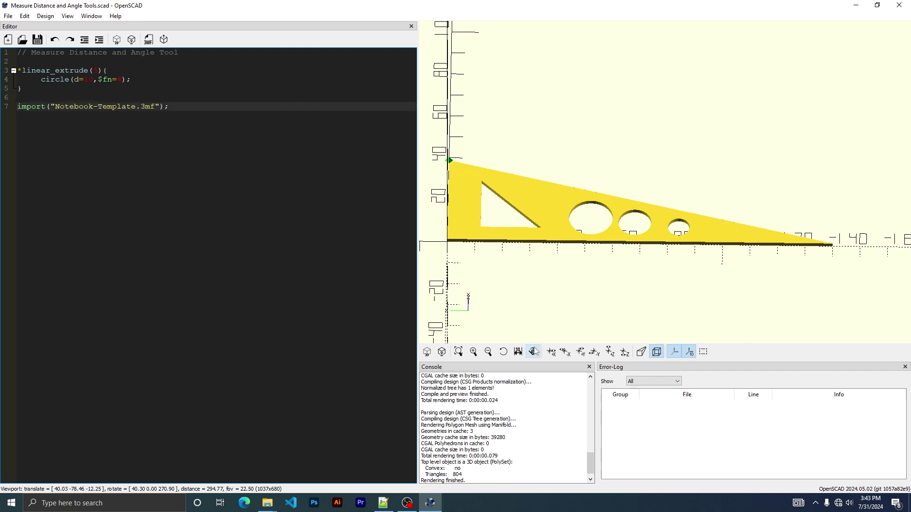
pyautogui.click(692, 244)
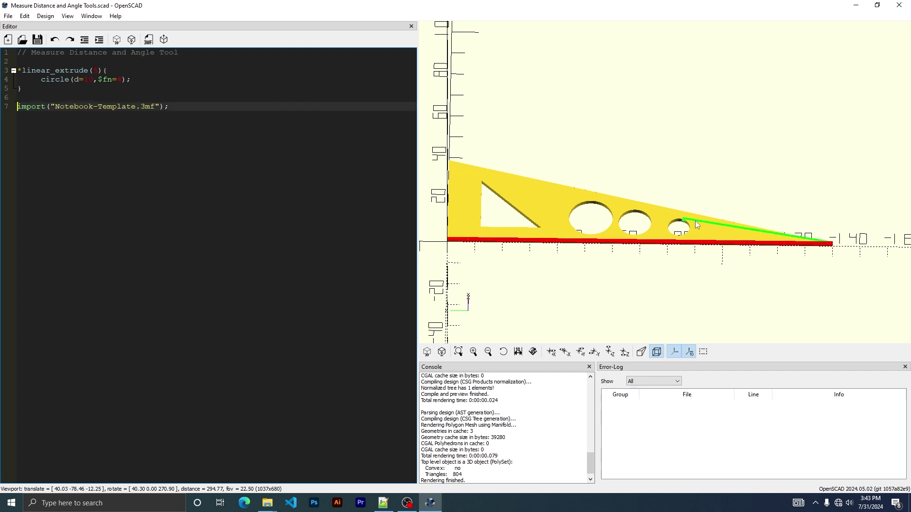
pyautogui.click(700, 215)
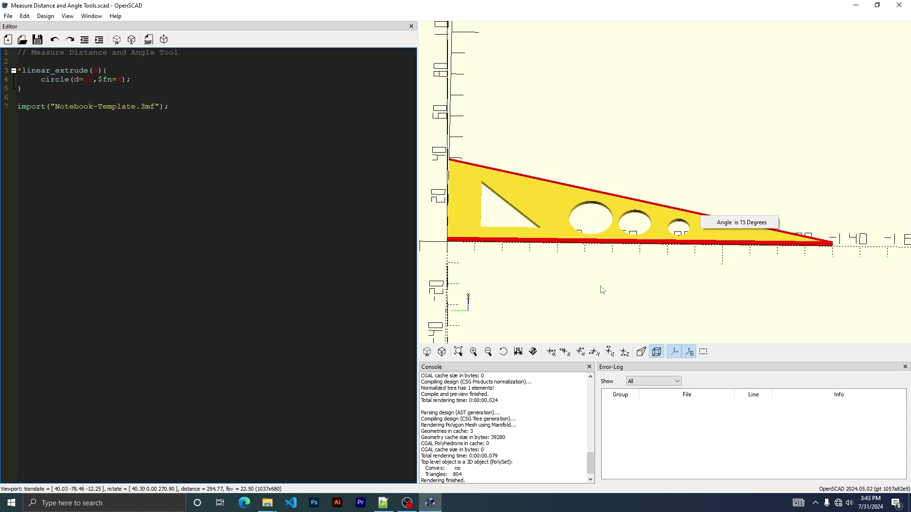
pyautogui.click(589, 275)
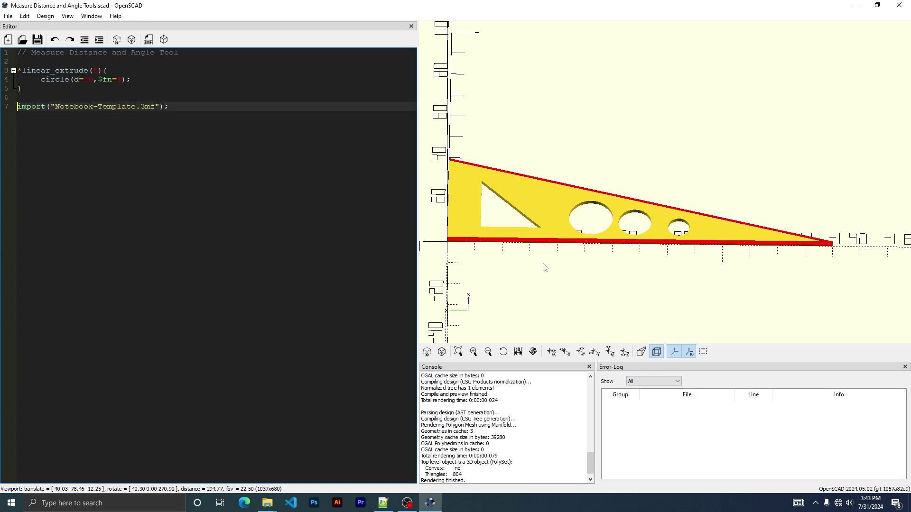